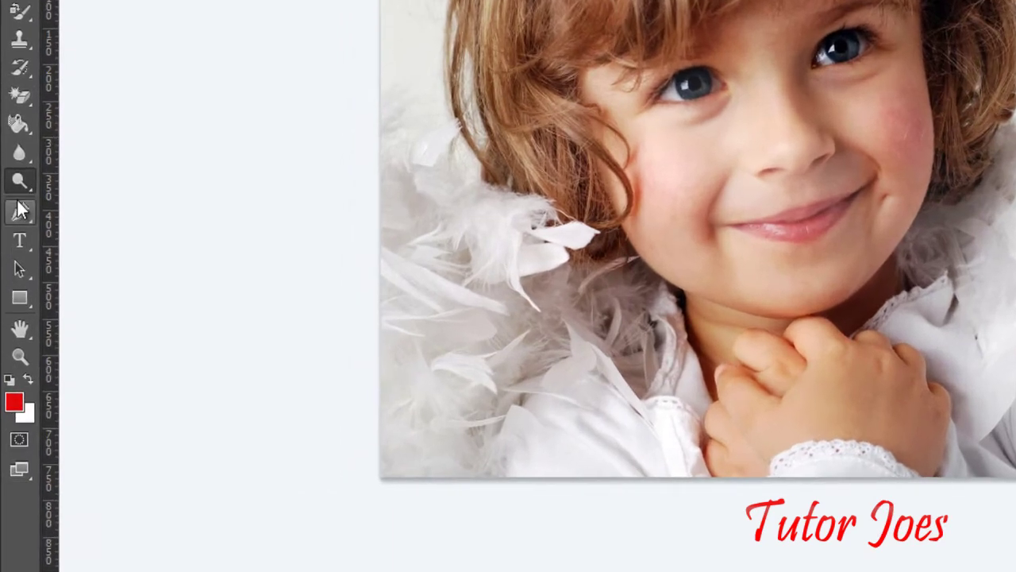
Choose the Dodge tool, keep range on Shadows, and raise exposure to 95%.
right_click(19, 184)
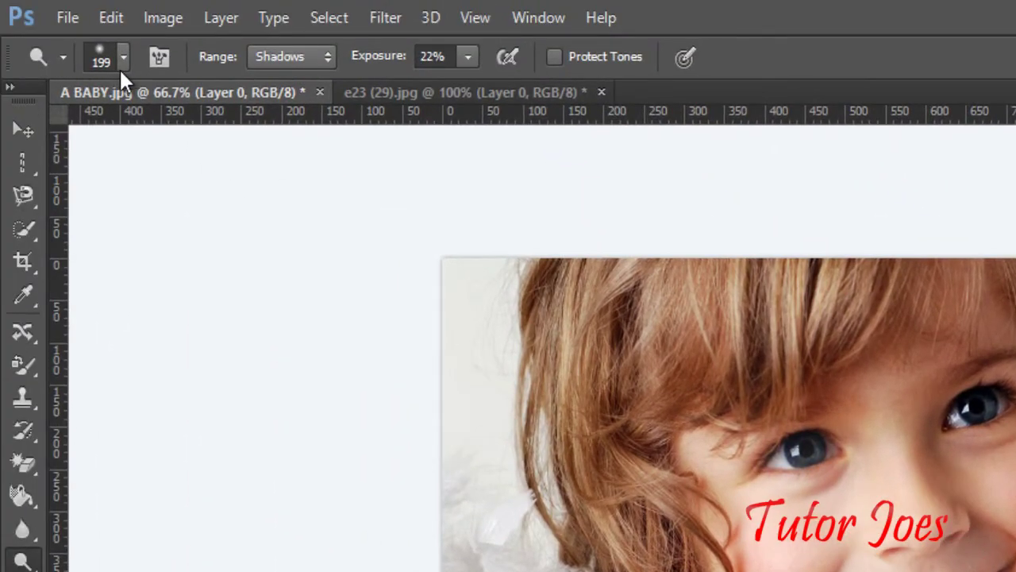
left_click(119, 67)
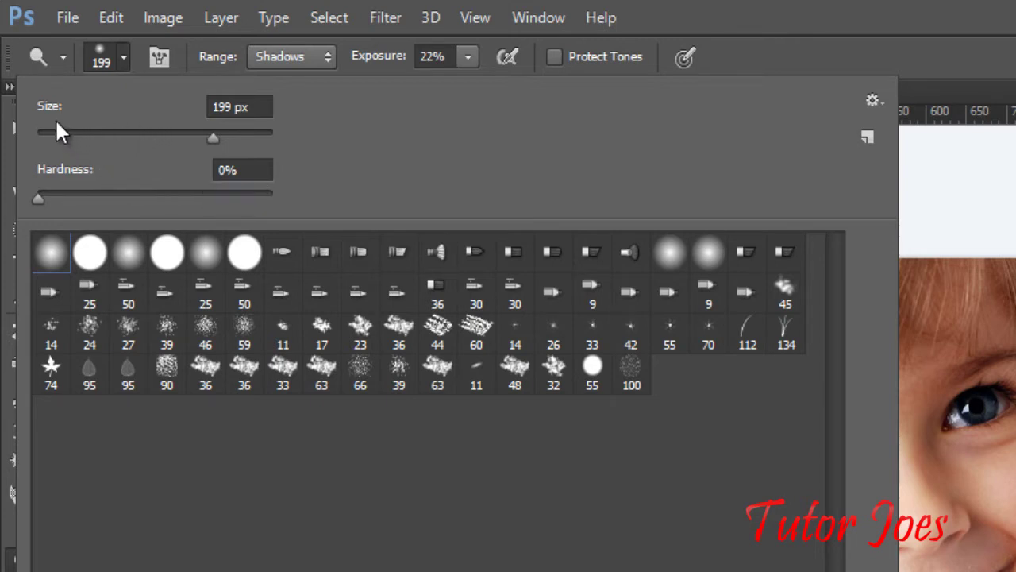
left_click(268, 57)
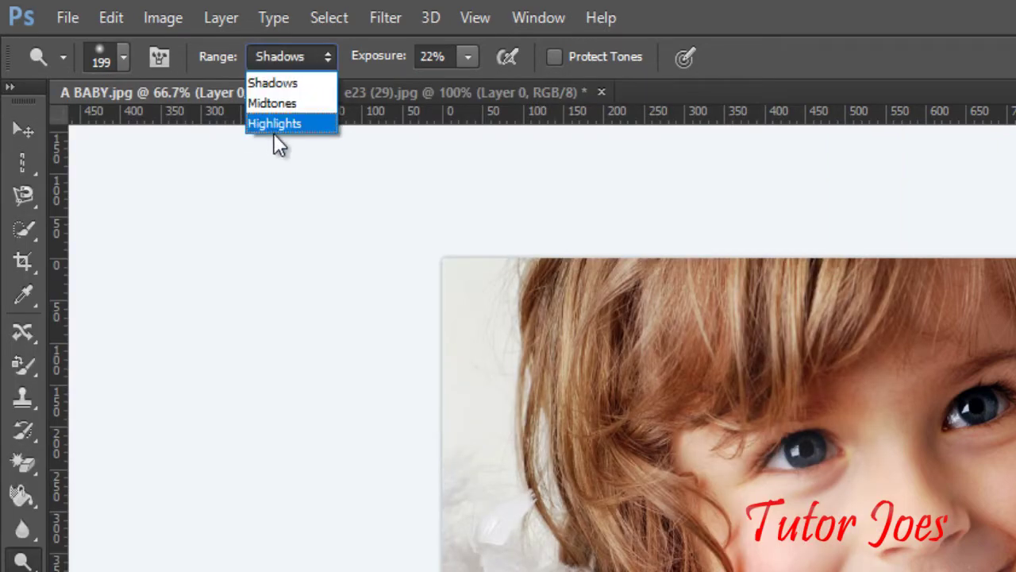
left_click(274, 84)
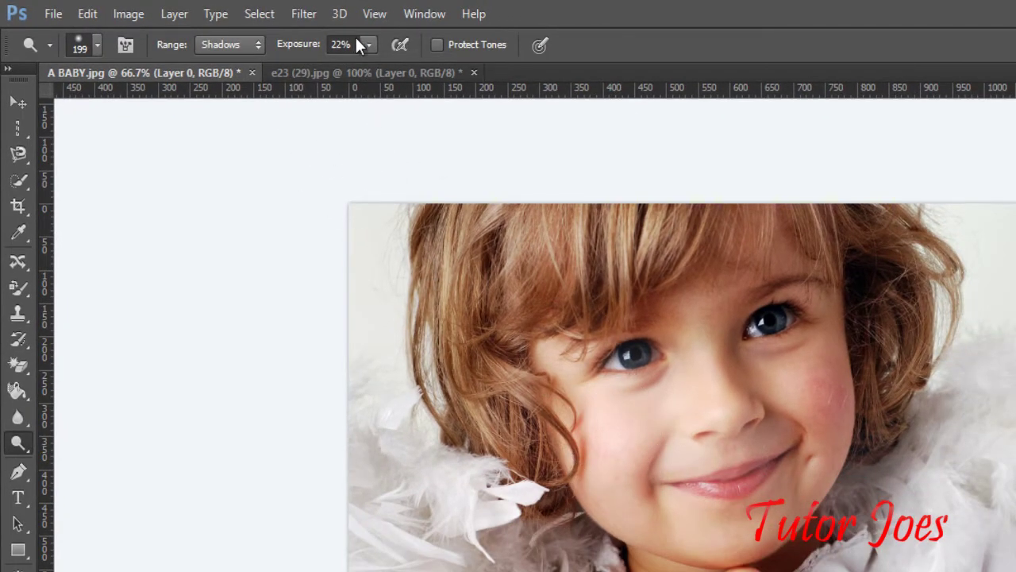
left_click(378, 46)
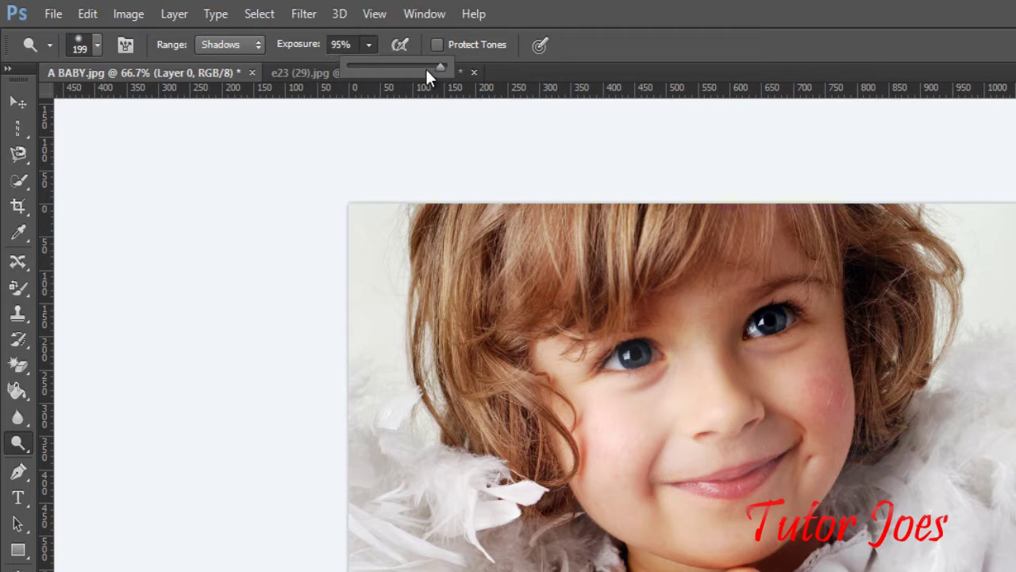
Test a Highlights-range dodge stroke below the left eye, then undo it.
left_click(247, 45)
left_click(230, 99)
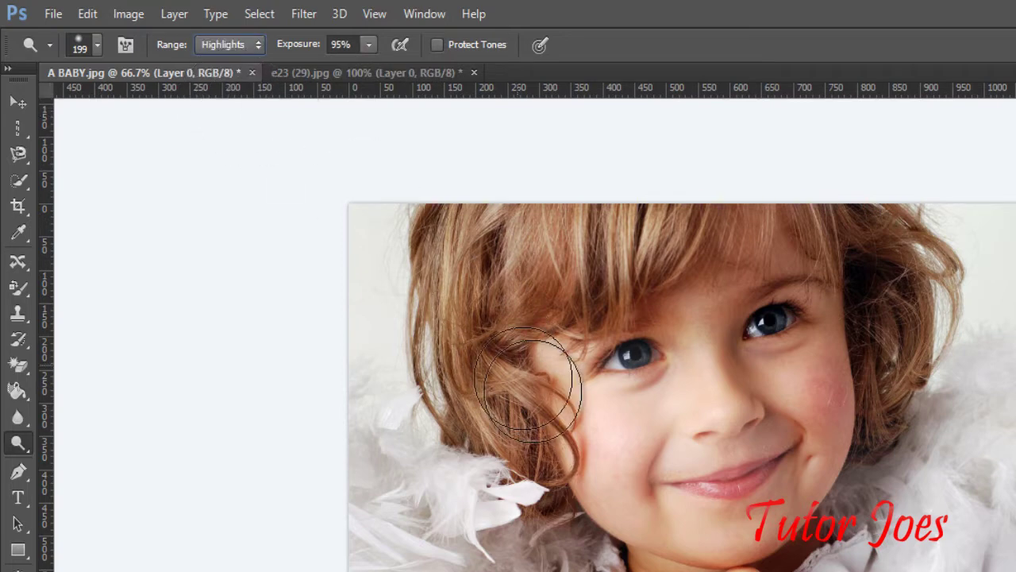
left_click_drag(529, 384, 582, 386)
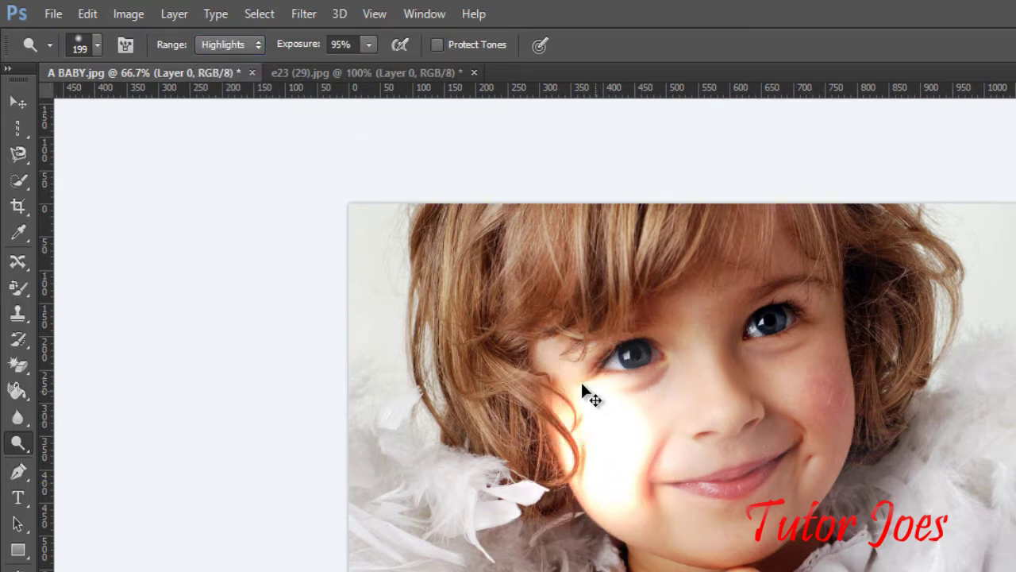
key("ctrl+z")
Switch the range to Midtones, test a stroke across the face, and undo it.
left_click(235, 47)
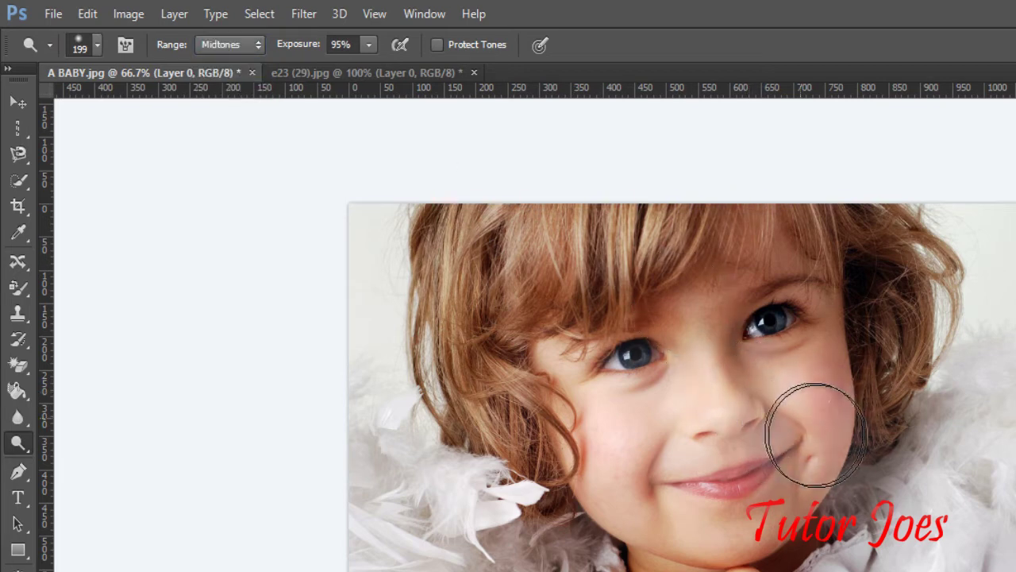
mouse_move(652, 353)
left_mouse_down()
mouse_move(760, 442)
mouse_move(691, 511)
mouse_move(783, 290)
mouse_move(776, 449)
left_mouse_up()
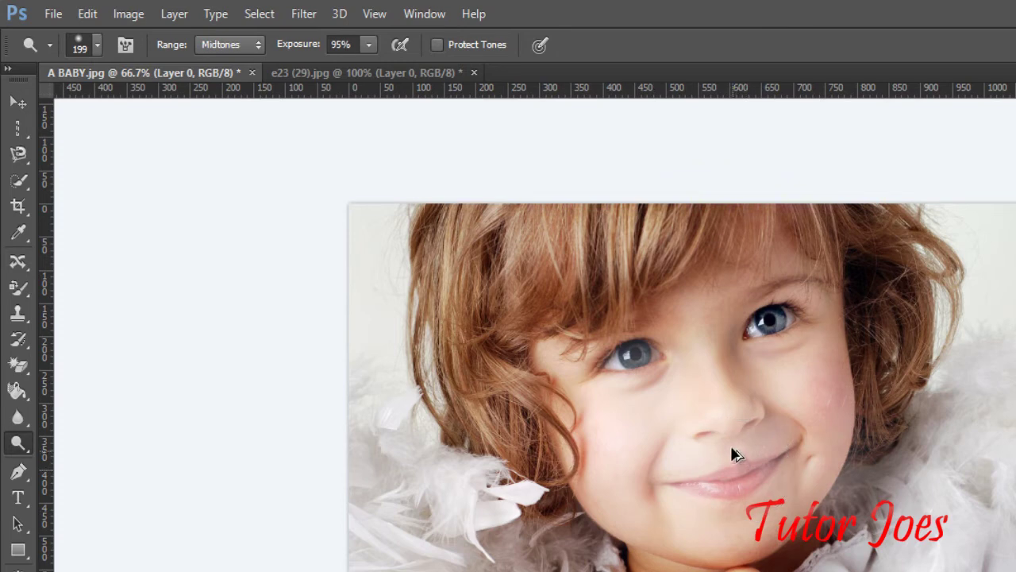
key("ctrl+z")
left_click(247, 47)
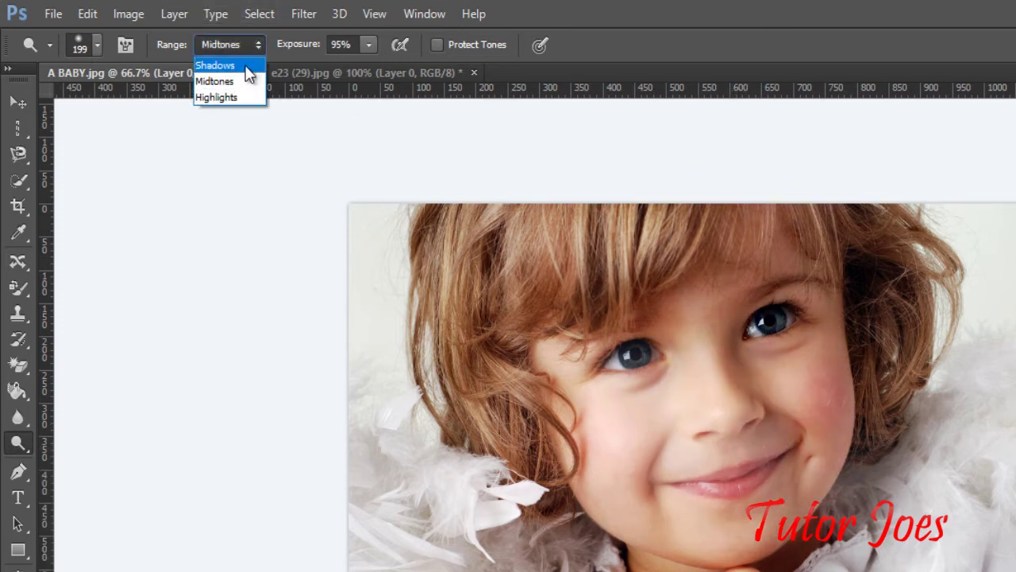
Dodge the left cheek and nose on Shadows at 43% exposure.
left_click(246, 67)
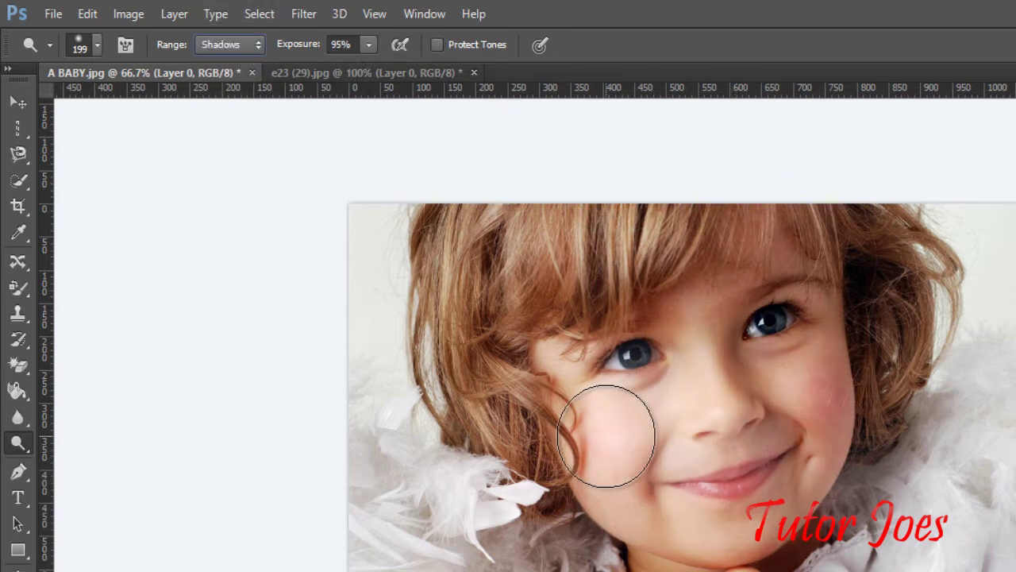
left_click(368, 46)
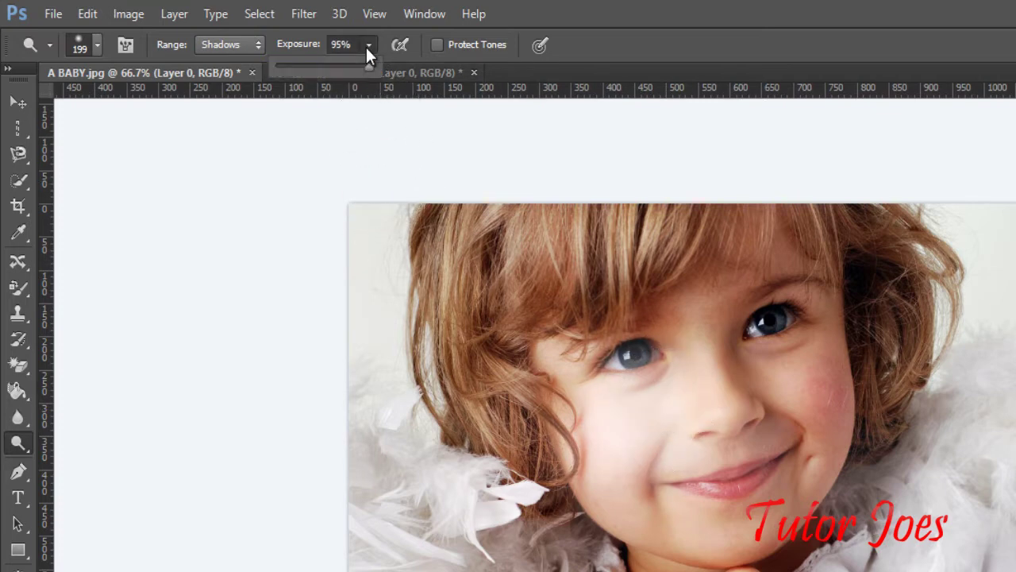
left_click_drag(296, 73, 319, 66)
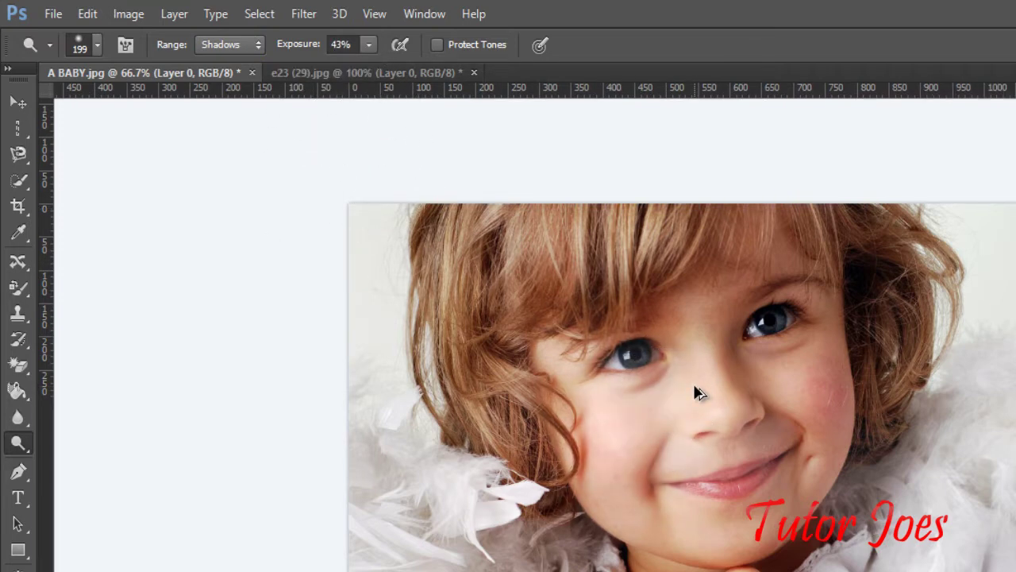
left_click_drag(693, 384, 696, 386)
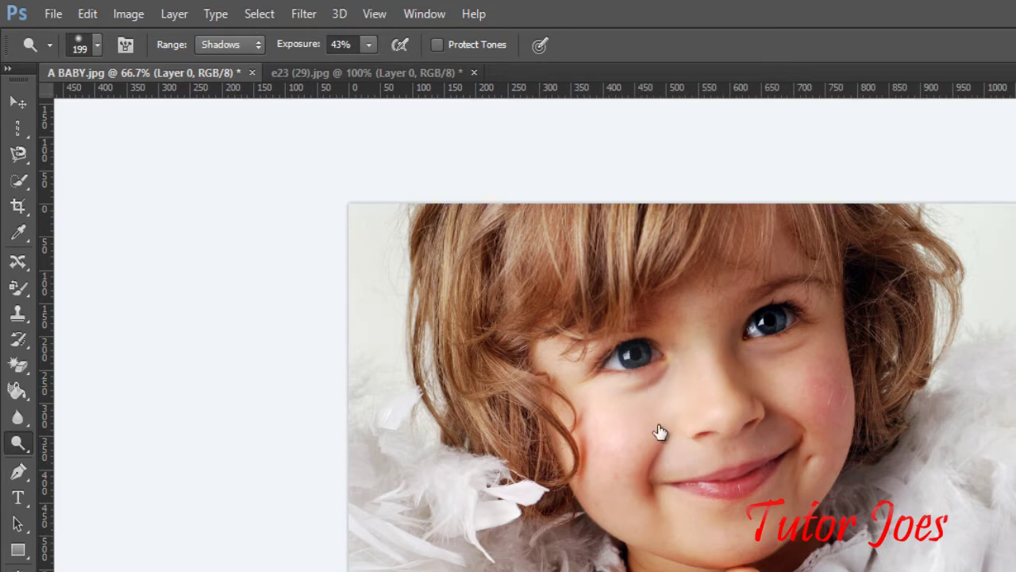
mouse_move(660, 431)
left_mouse_down()
mouse_move(758, 303)
mouse_move(731, 489)
left_mouse_up()
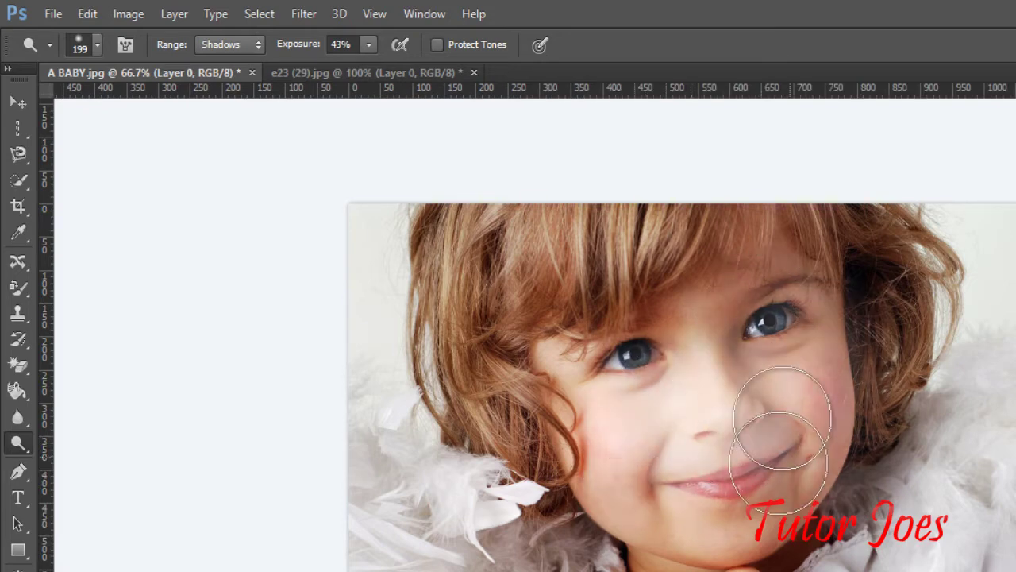
Lower exposure to 26% and dodge across the left cheek, nose and mouth.
left_click(369, 45)
left_click_drag(355, 71, 351, 71)
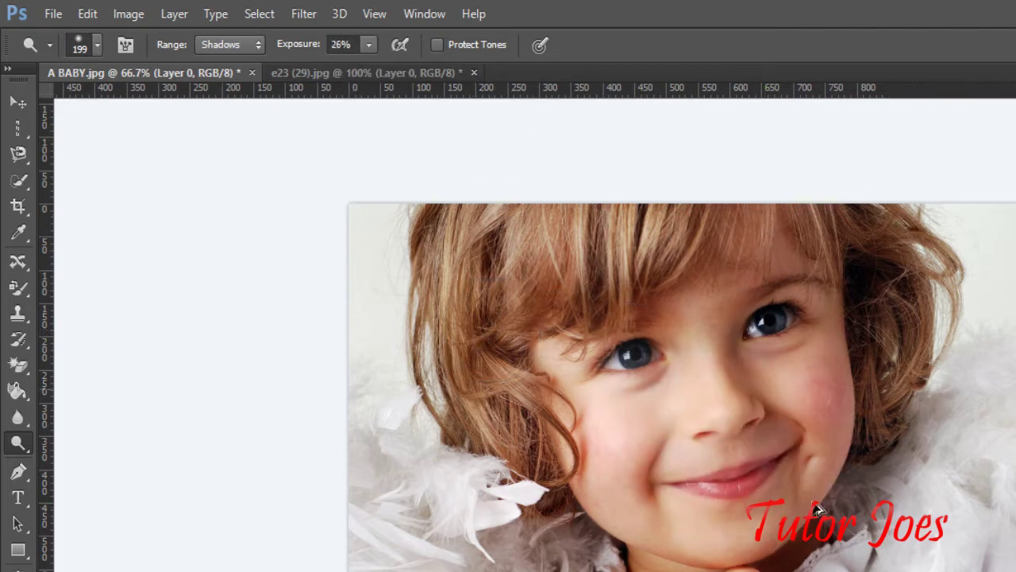
mouse_move(697, 443)
left_mouse_down()
mouse_move(653, 445)
mouse_move(601, 386)
mouse_move(749, 318)
mouse_move(805, 408)
mouse_move(699, 500)
mouse_move(828, 431)
mouse_move(805, 318)
mouse_move(647, 402)
mouse_move(715, 431)
mouse_move(739, 270)
mouse_move(704, 295)
mouse_move(802, 445)
left_mouse_up()
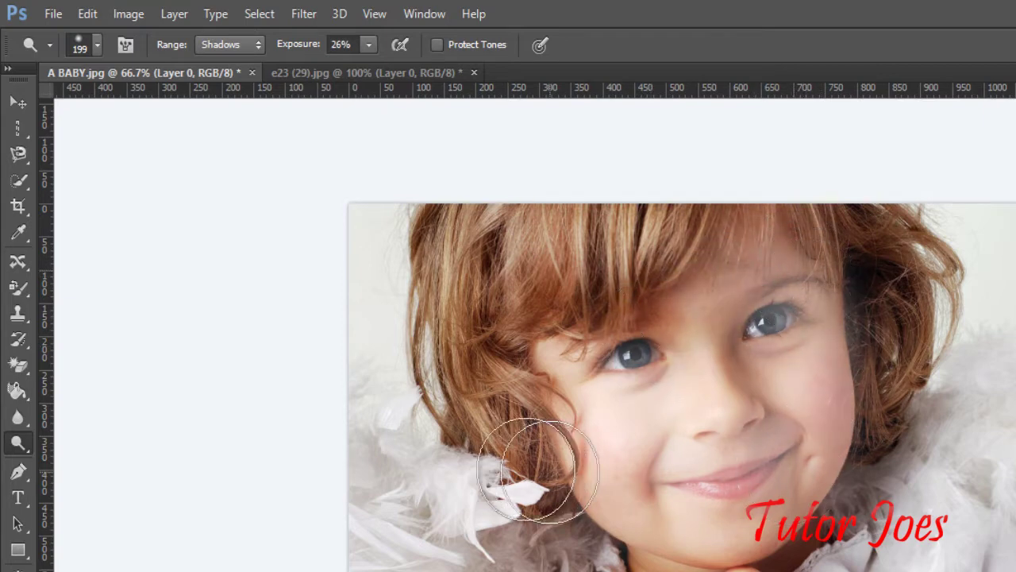
Undo the earlier dodge, try and undo a layer duplicate, then re-dodge the cheek.
key("ctrl+alt+z")
key("ctrl+alt+z")
key("ctrl+alt+z")
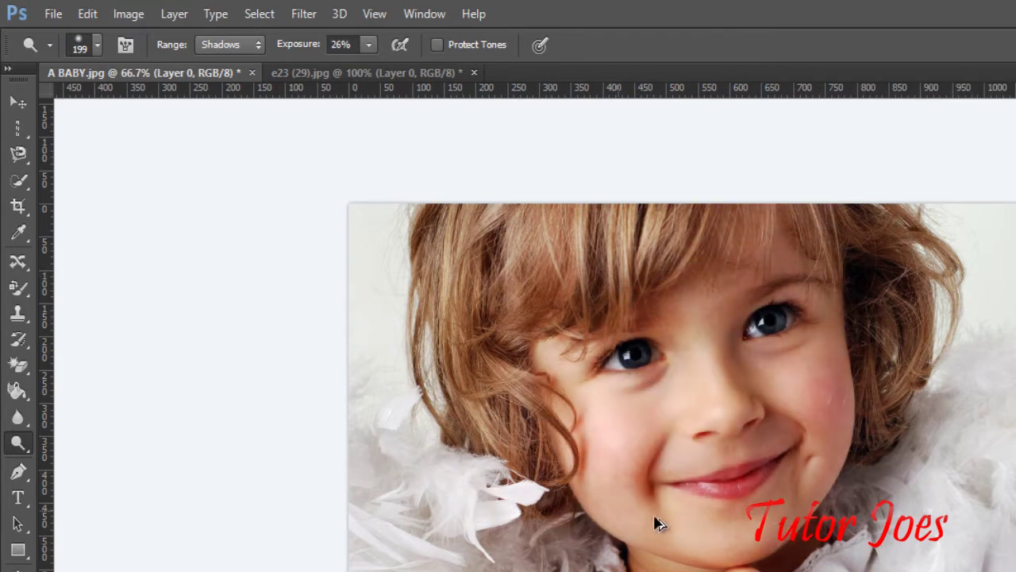
key("ctrl+j")
mouse_move(660, 405)
left_mouse_down()
mouse_move(699, 373)
mouse_move(574, 345)
left_mouse_up()
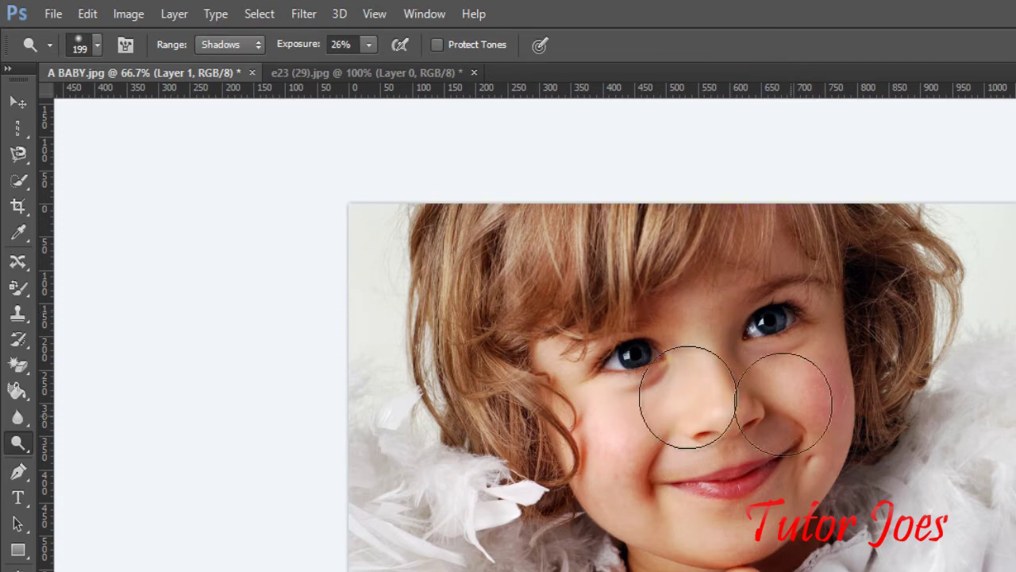
key("ctrl+alt+z")
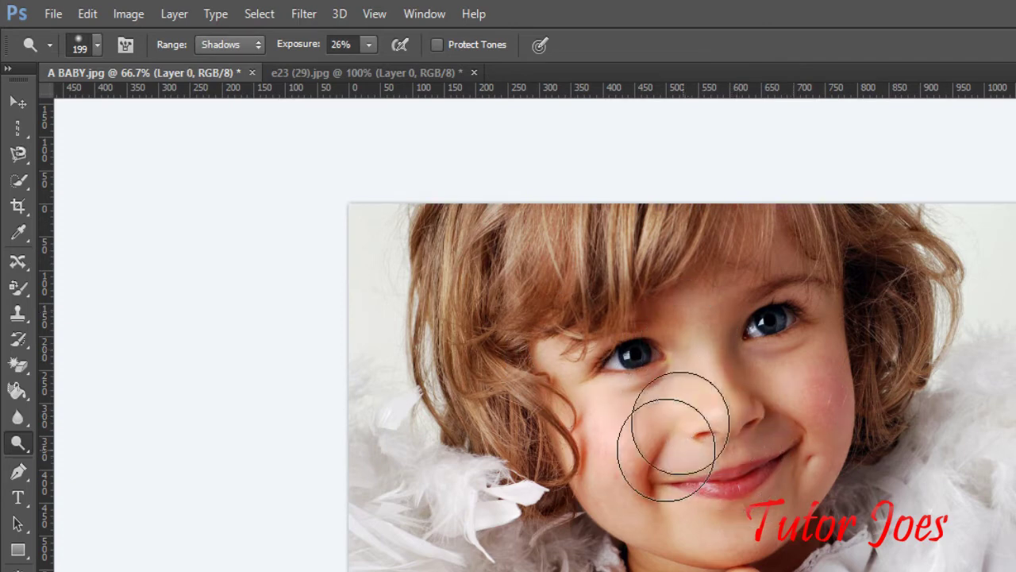
left_click_drag(662, 424, 753, 363)
Lower exposure to 16% and softly dodge from the left cheek to the right eye.
left_click(367, 45)
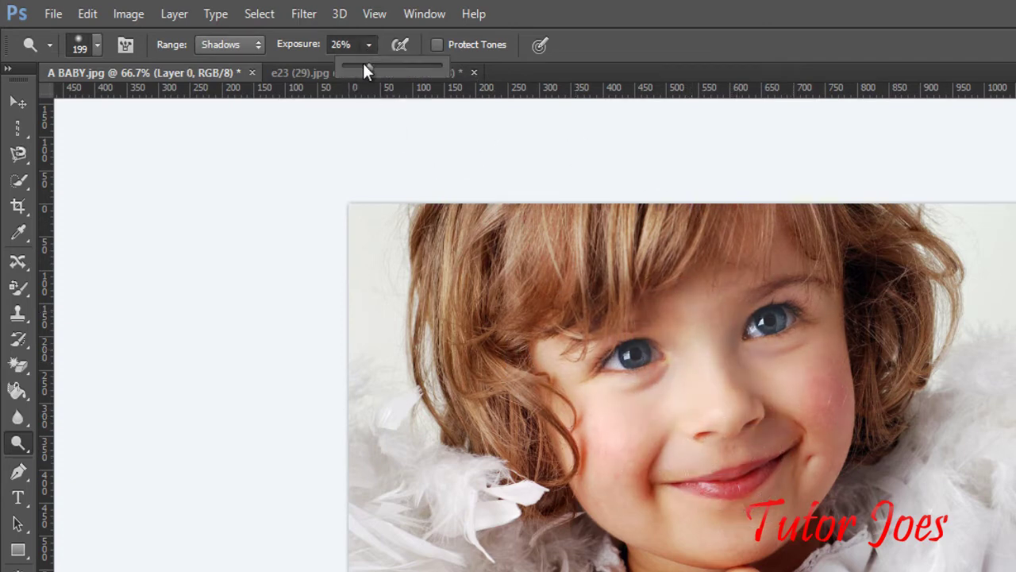
left_click_drag(366, 67, 357, 67)
left_click(717, 492)
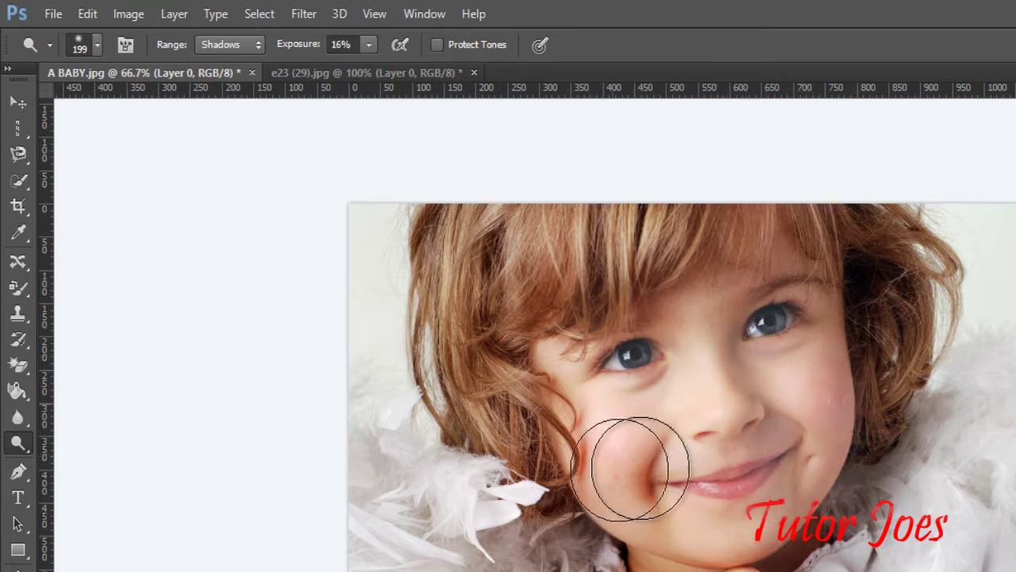
left_click_drag(630, 469, 794, 362)
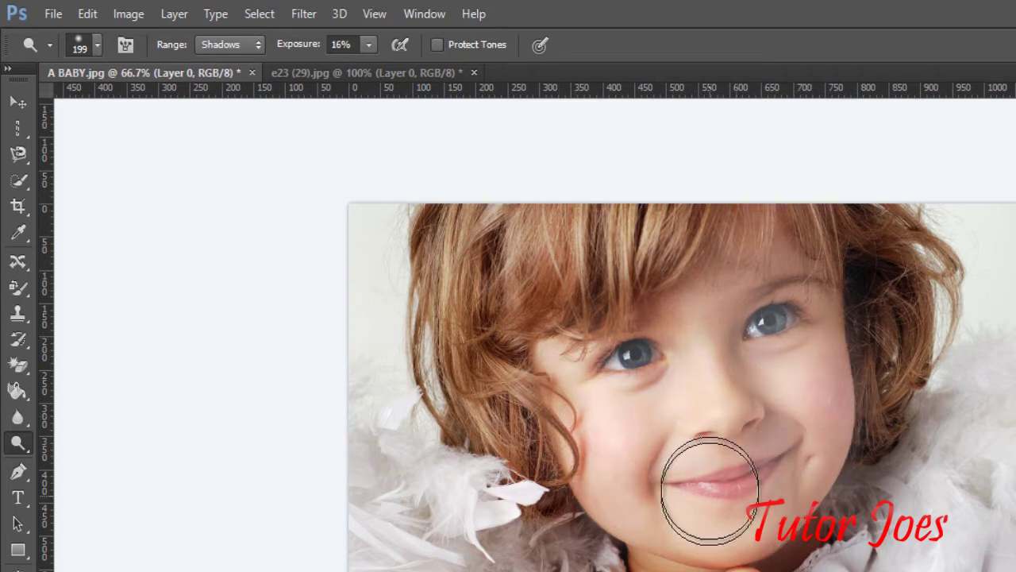
Select the Burn tool with Midtones range and 16% exposure.
right_click(17, 443)
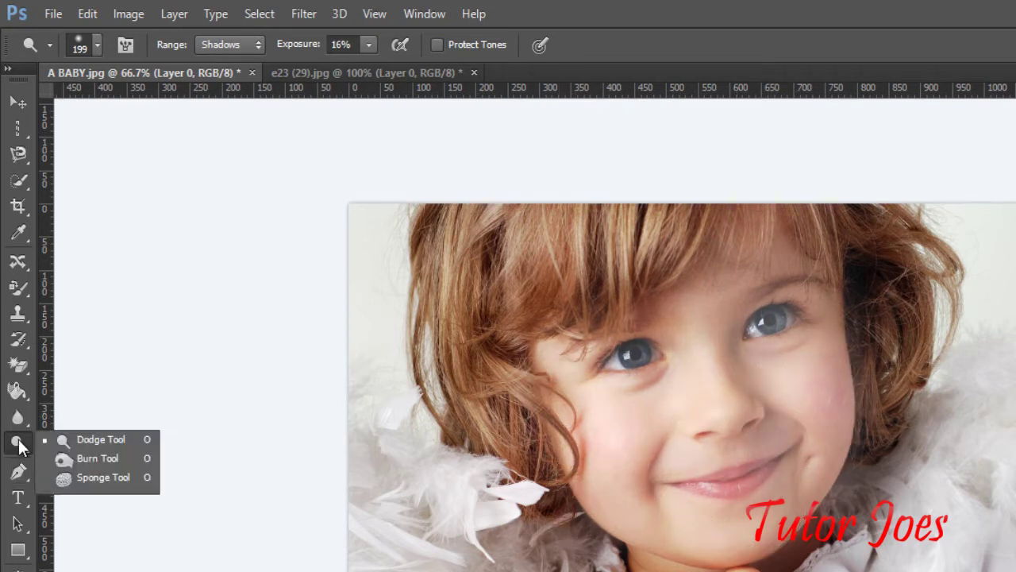
left_click(88, 460)
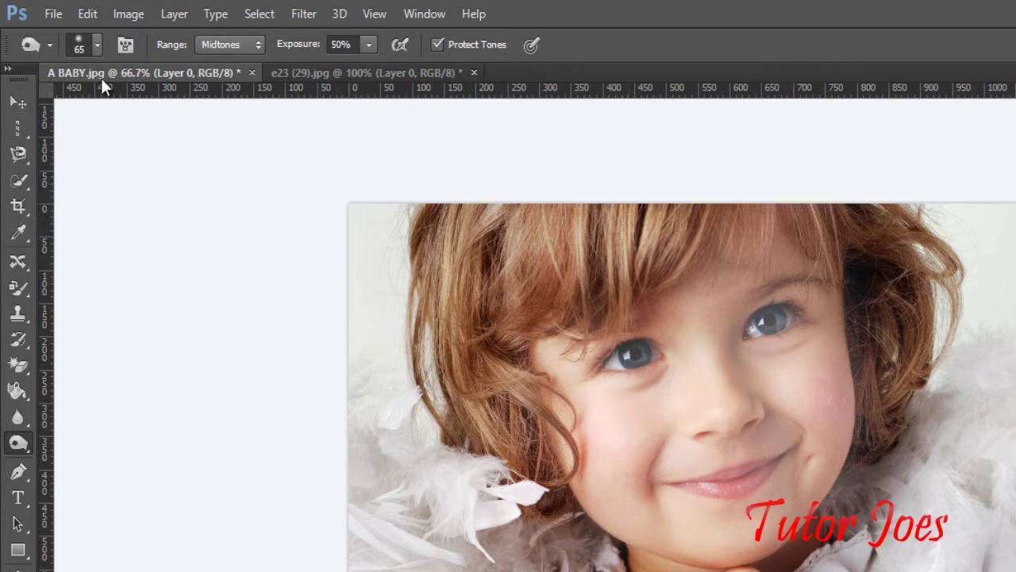
left_click(97, 46)
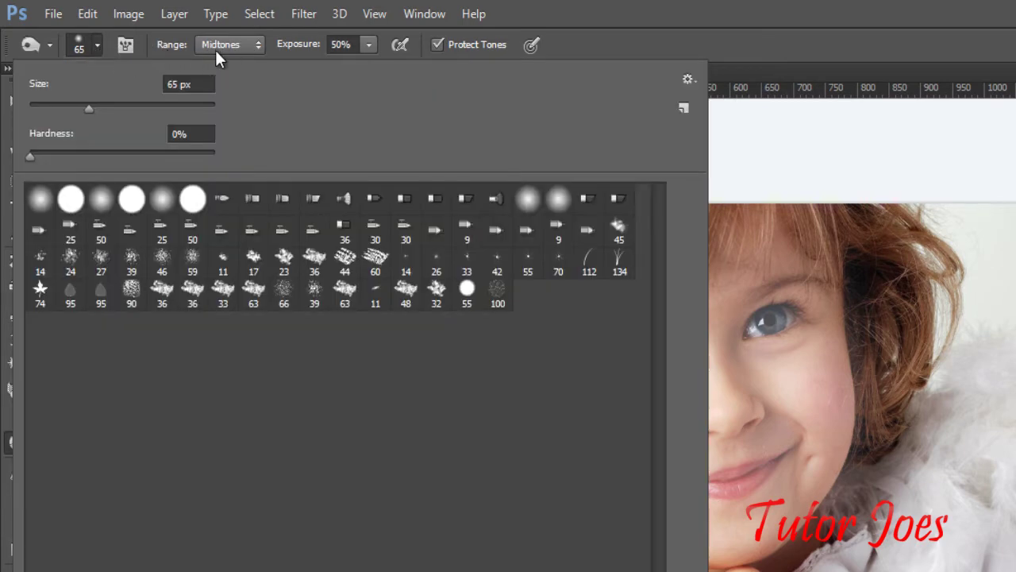
left_click(225, 47)
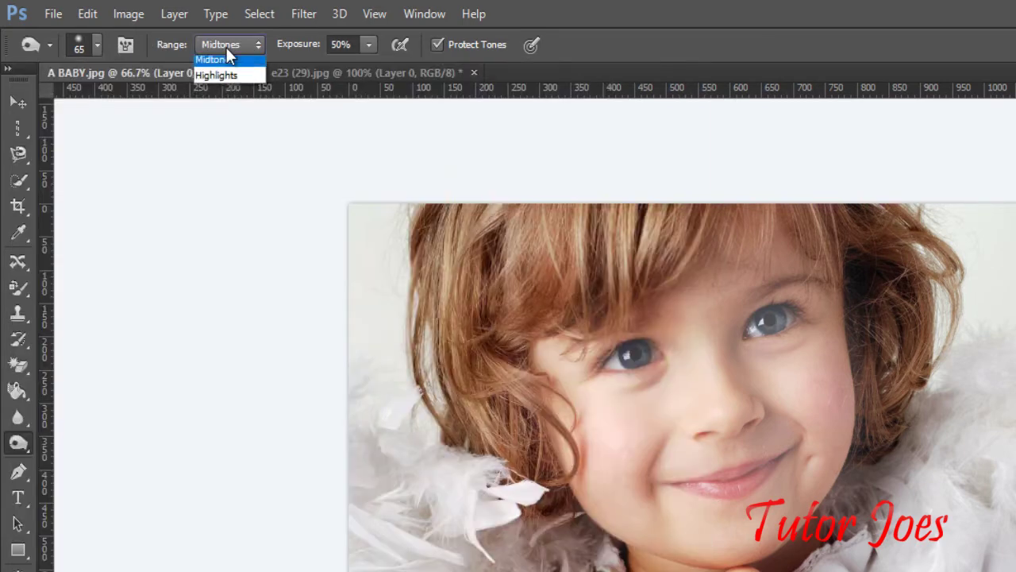
left_click(365, 46)
left_click(334, 68)
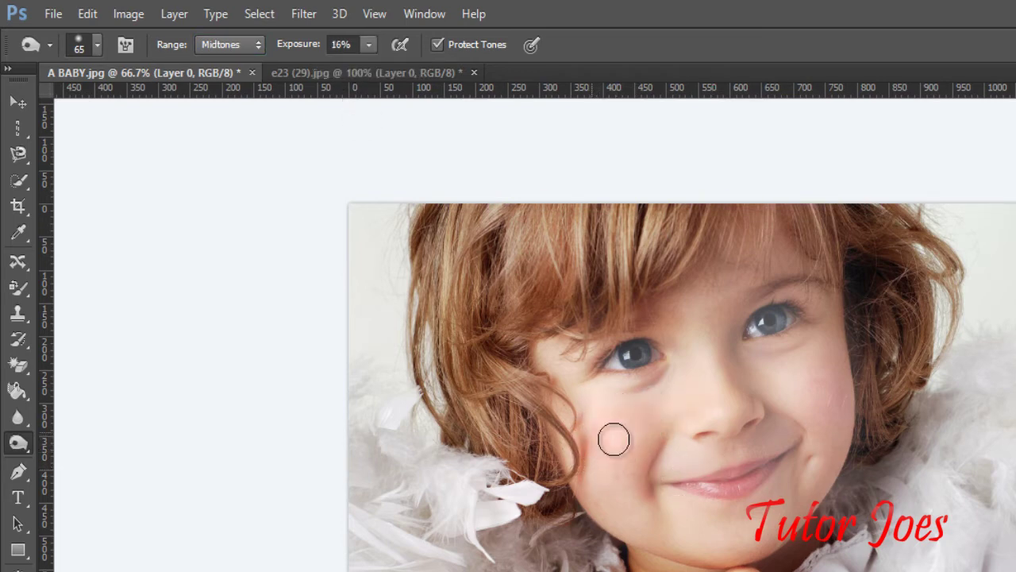
Test and undo a cheek stroke, then burn across the child's cheek.
mouse_move(620, 490)
left_mouse_down()
mouse_move(630, 432)
mouse_move(608, 465)
mouse_move(608, 455)
left_mouse_up()
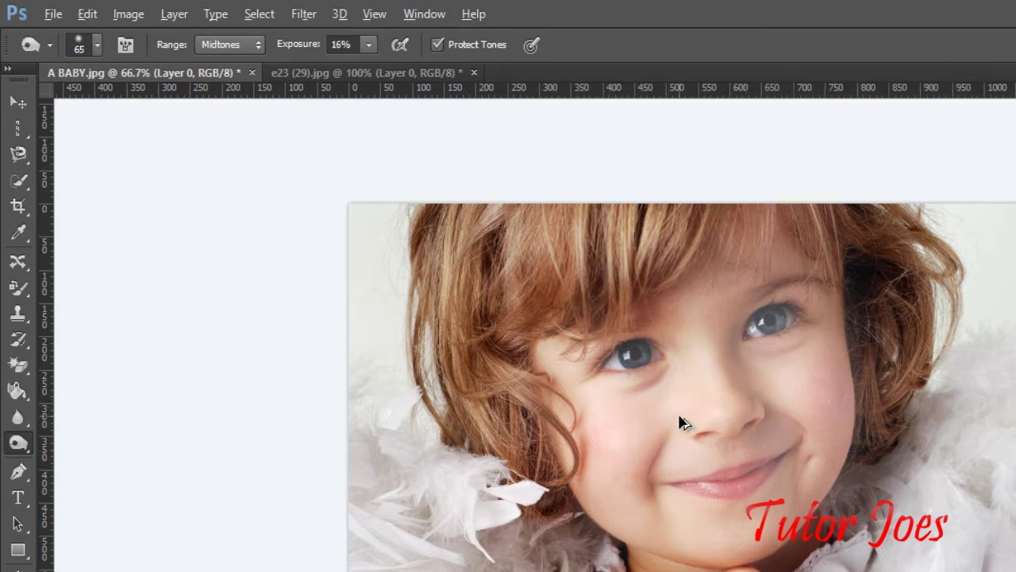
key("ctrl+alt+z")
key("ctrl+alt+z")
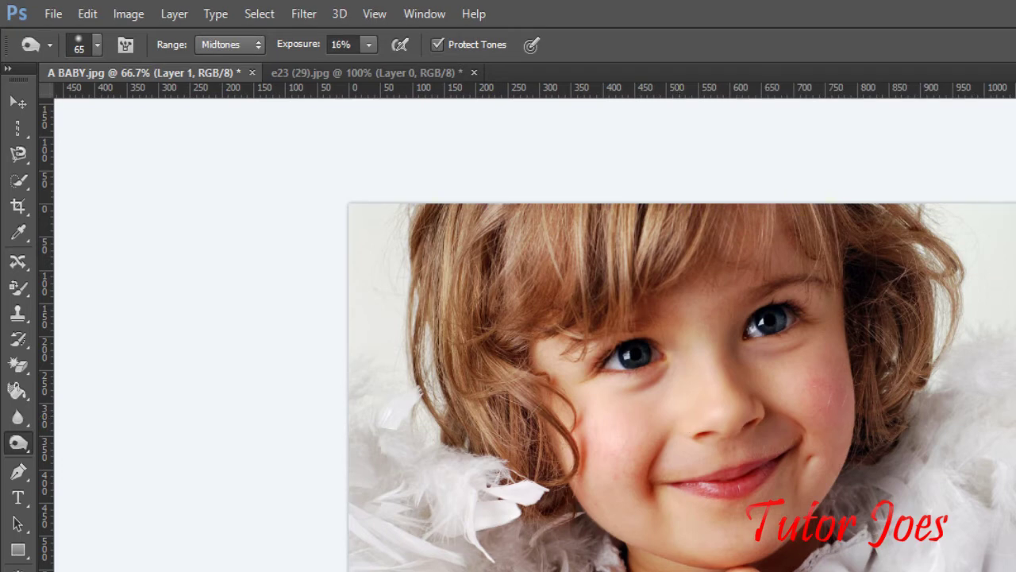
key("ctrl+alt+z")
right_click(19, 444)
left_click(102, 458)
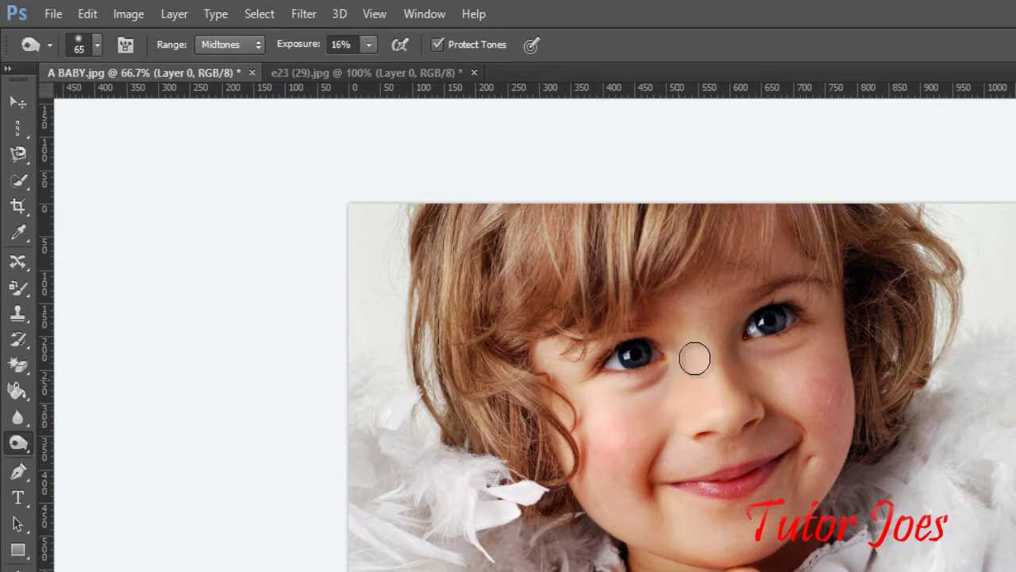
left_click_drag(767, 388, 801, 388)
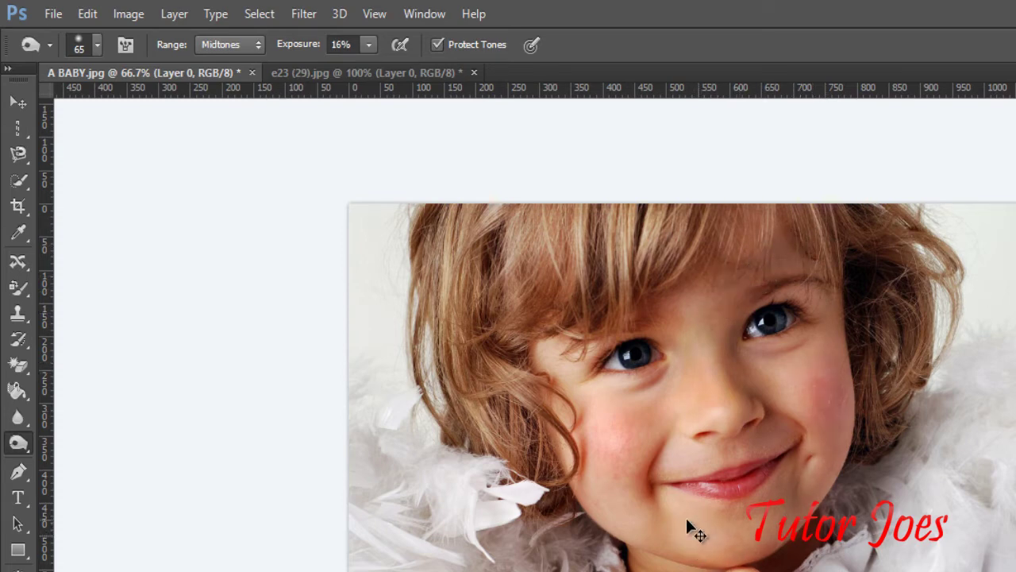
Select the Sponge tool and bring up the e23 (29).jpg garden photo.
right_click(20, 446)
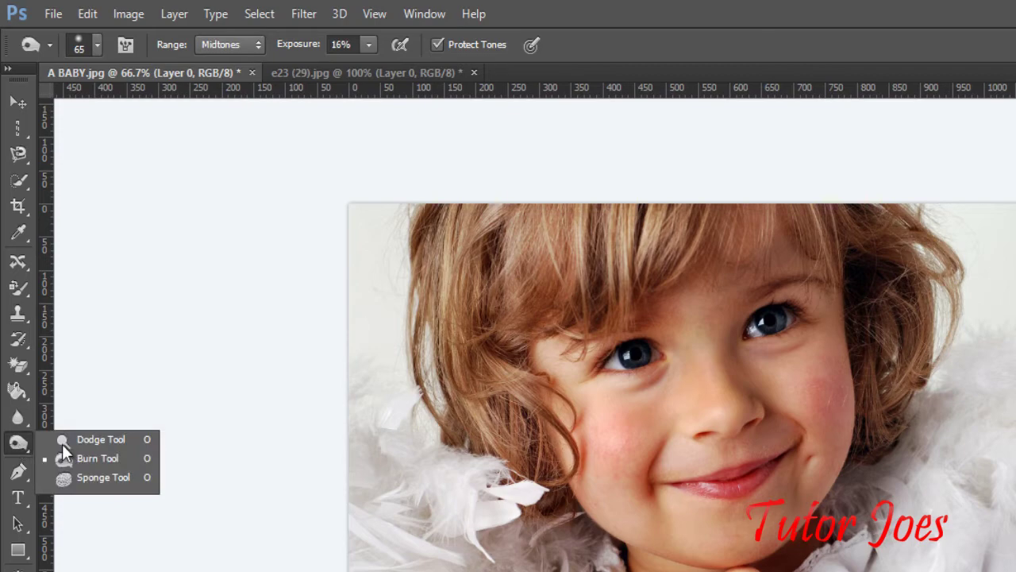
left_click(82, 484)
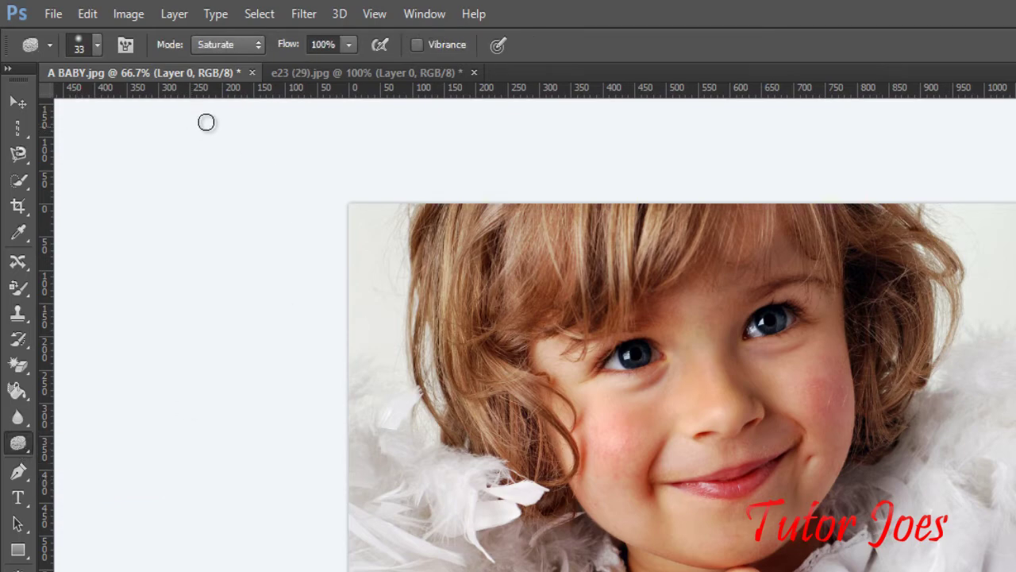
left_click(323, 70)
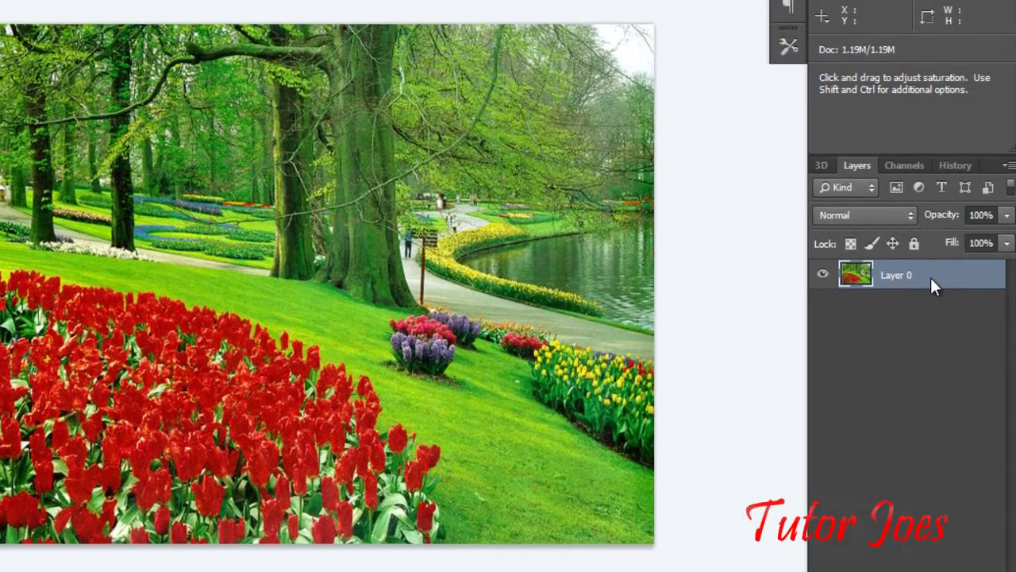
Duplicate the garden photo's Layer 0 as Layer 0 copy.
right_click(930, 277)
left_click(730, 44)
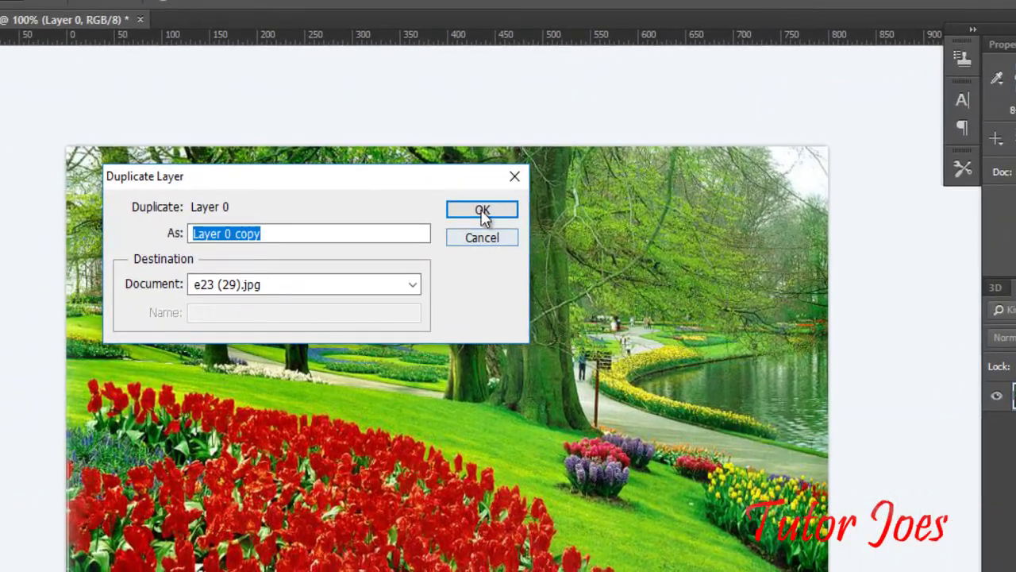
left_click(482, 211)
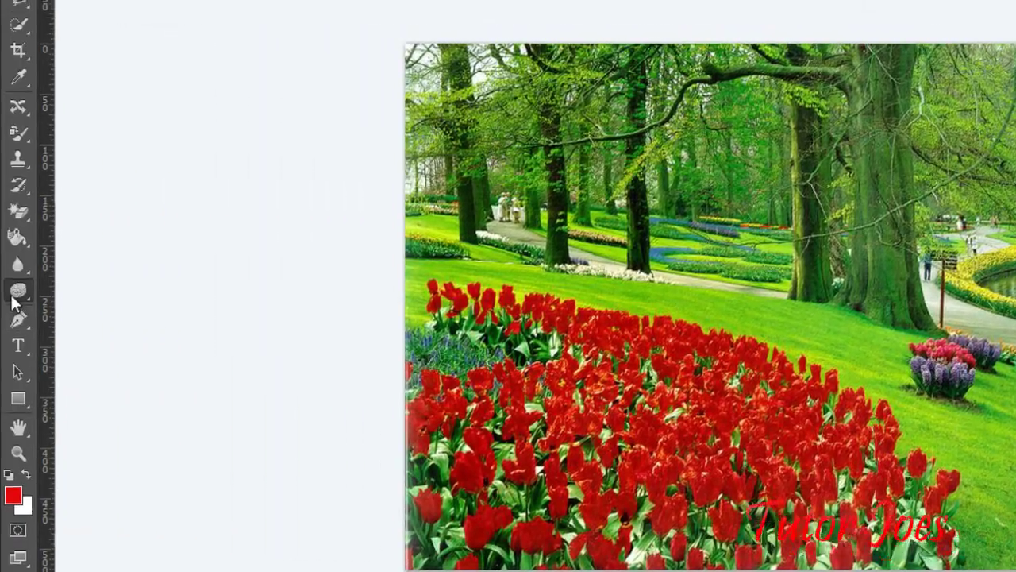
left_click(16, 294)
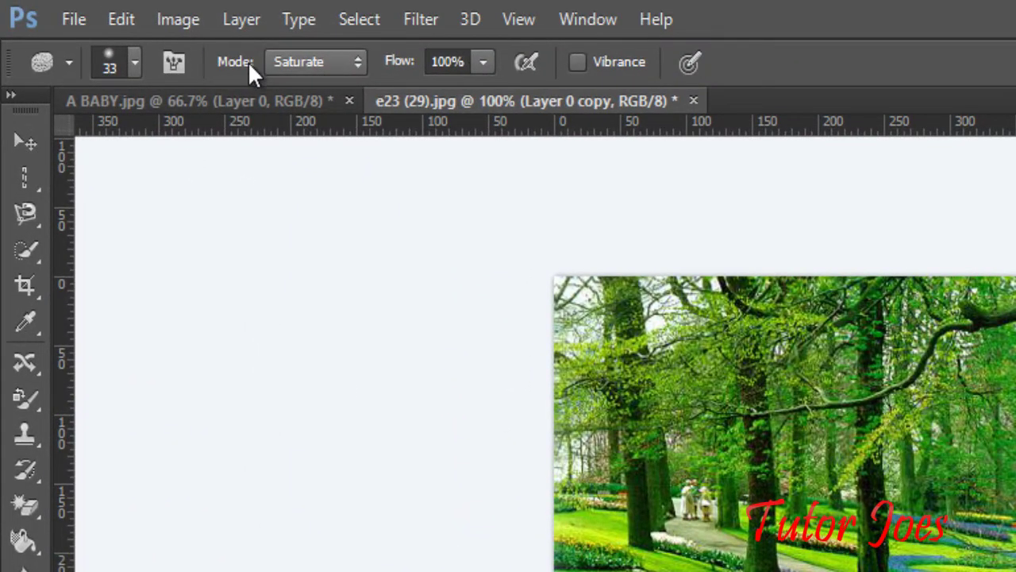
Try the Sponge's Saturate and Desaturate modes and check the flow setting.
left_click(306, 68)
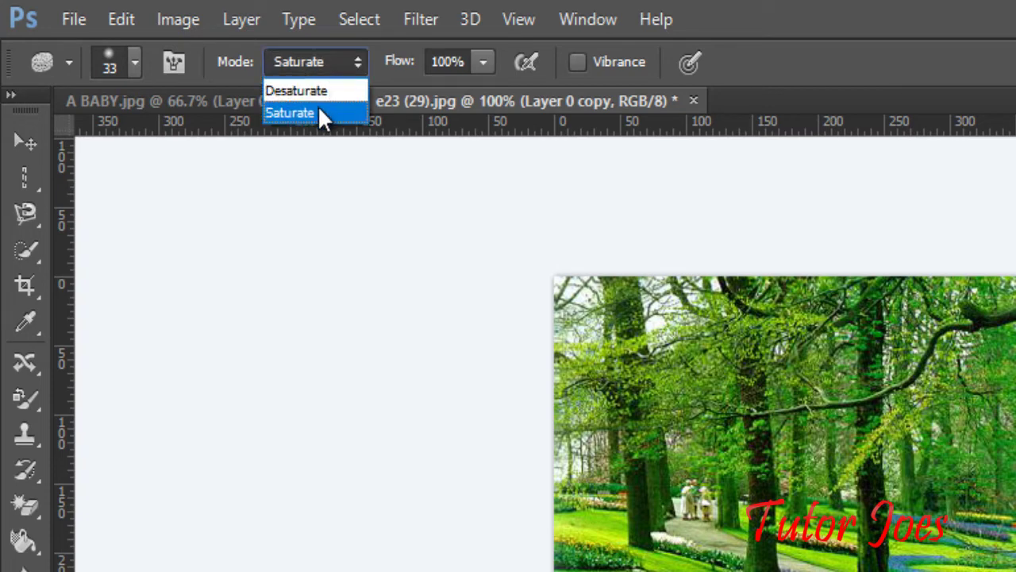
left_click(318, 112)
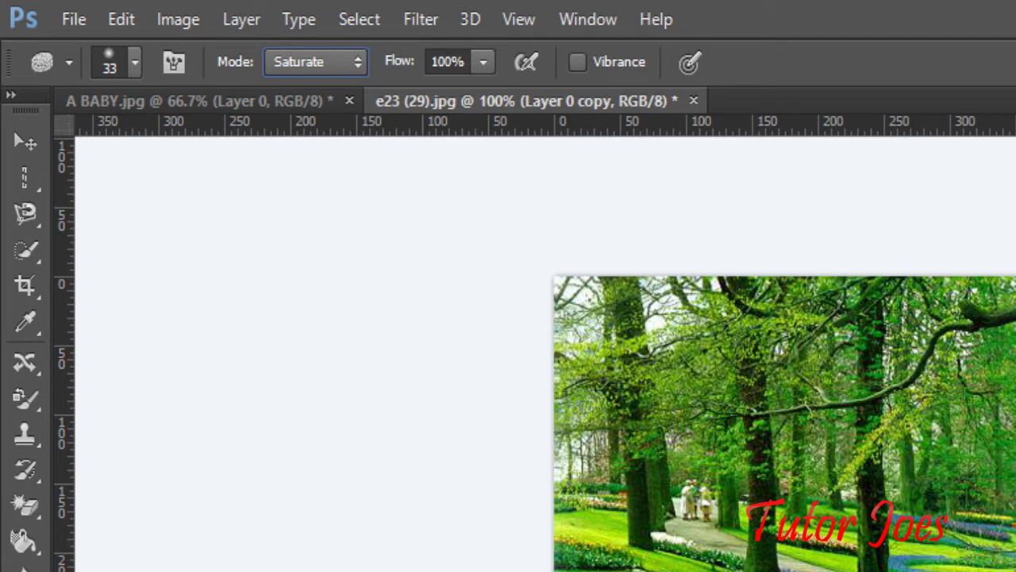
left_click(289, 66)
left_click(295, 91)
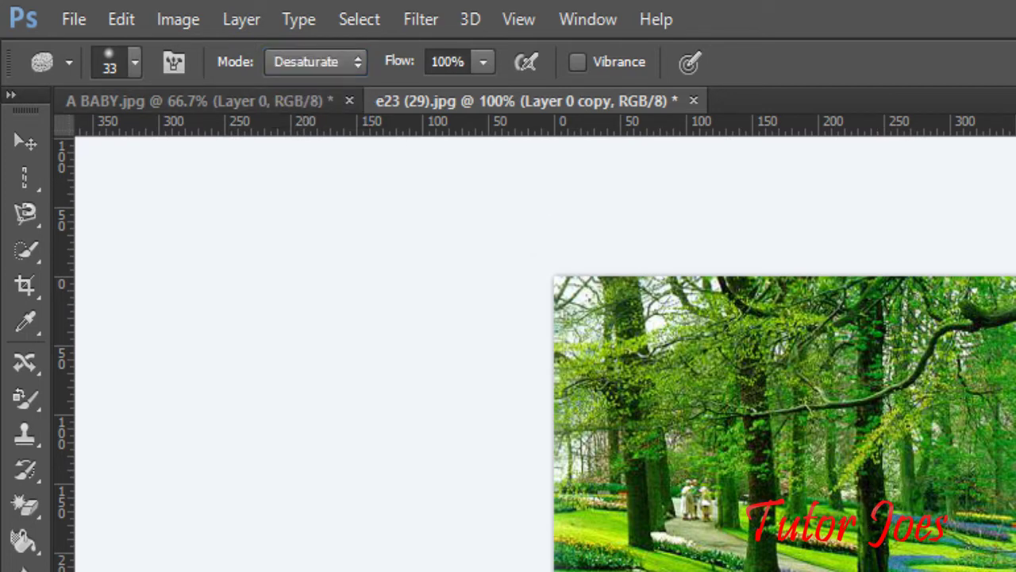
left_click(316, 62)
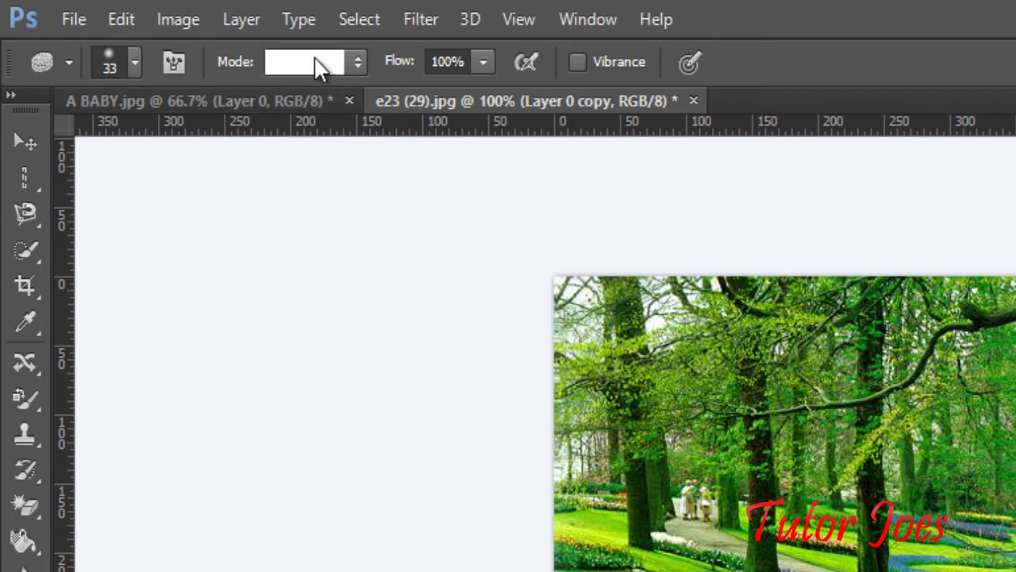
left_click(479, 60)
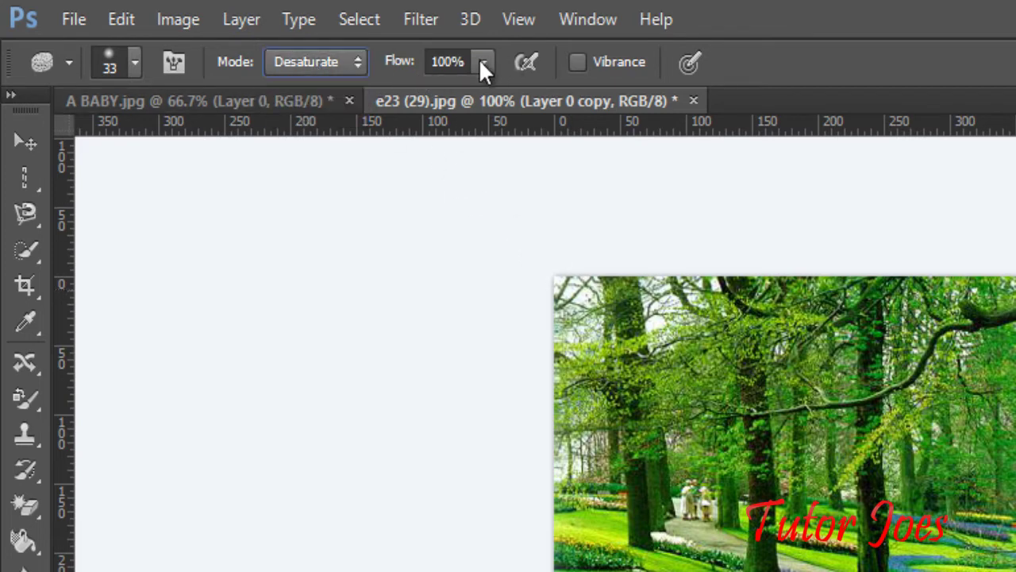
left_click(480, 60)
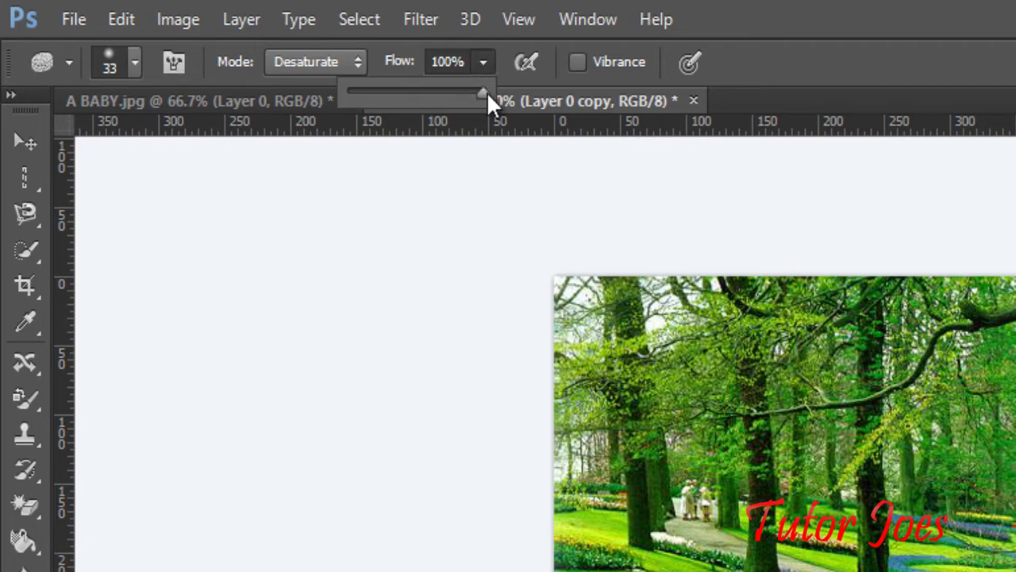
Set the Sponge back to Saturate and boost the grass saturation.
left_click(306, 62)
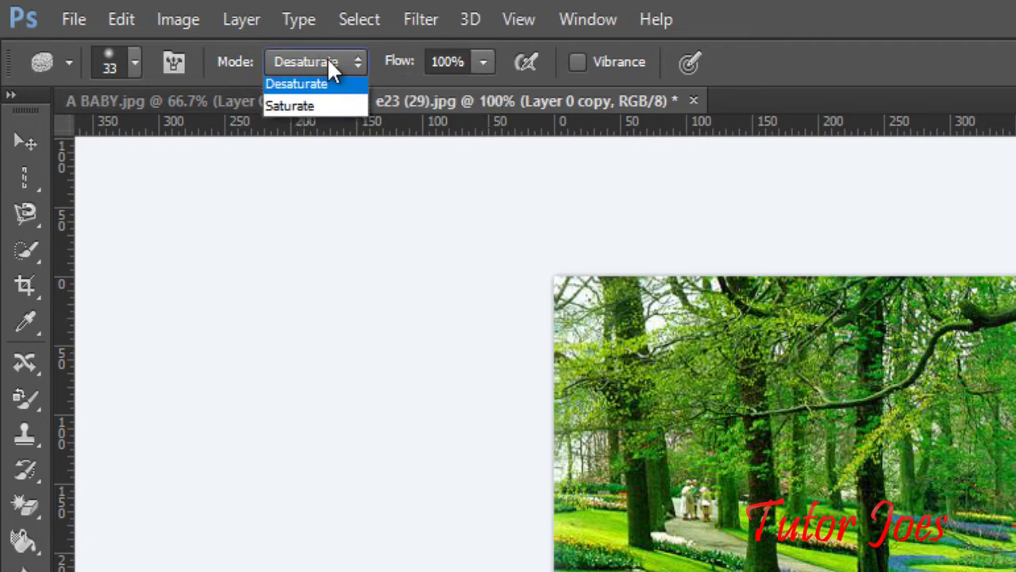
left_click(336, 110)
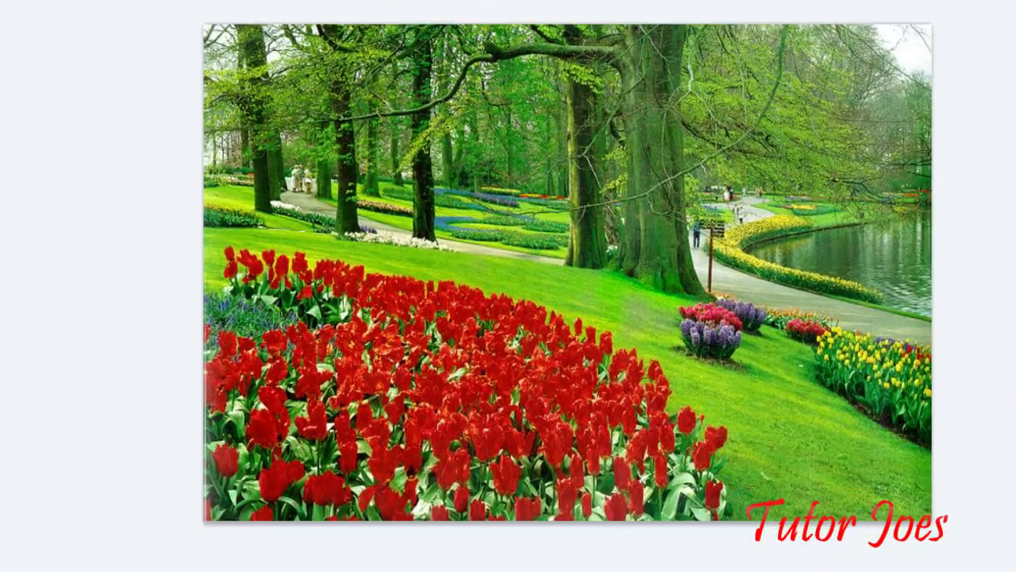
left_click_drag(631, 325, 640, 325)
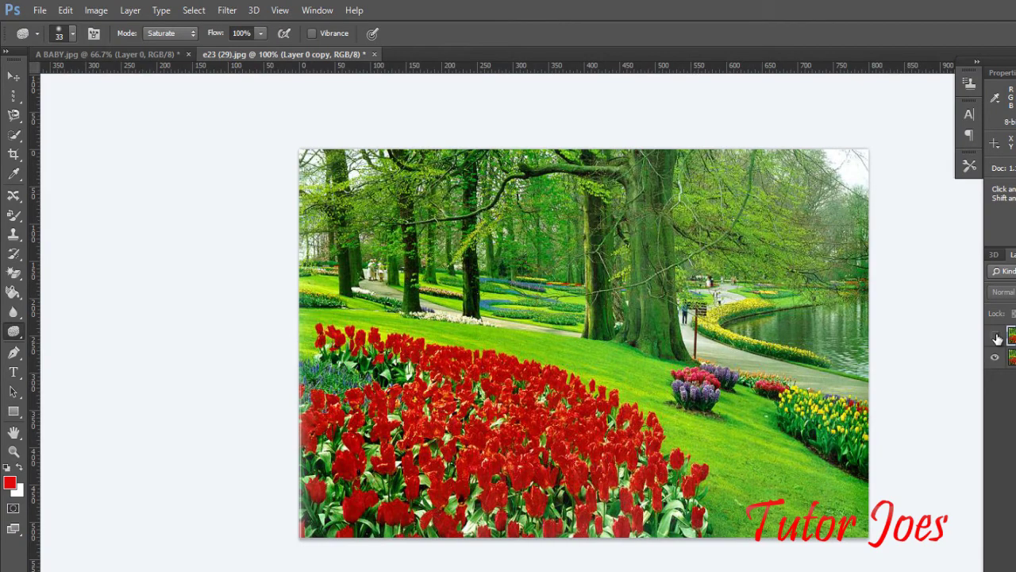
Change the Sponge mode from Saturate to Desaturate.
left_click(169, 35)
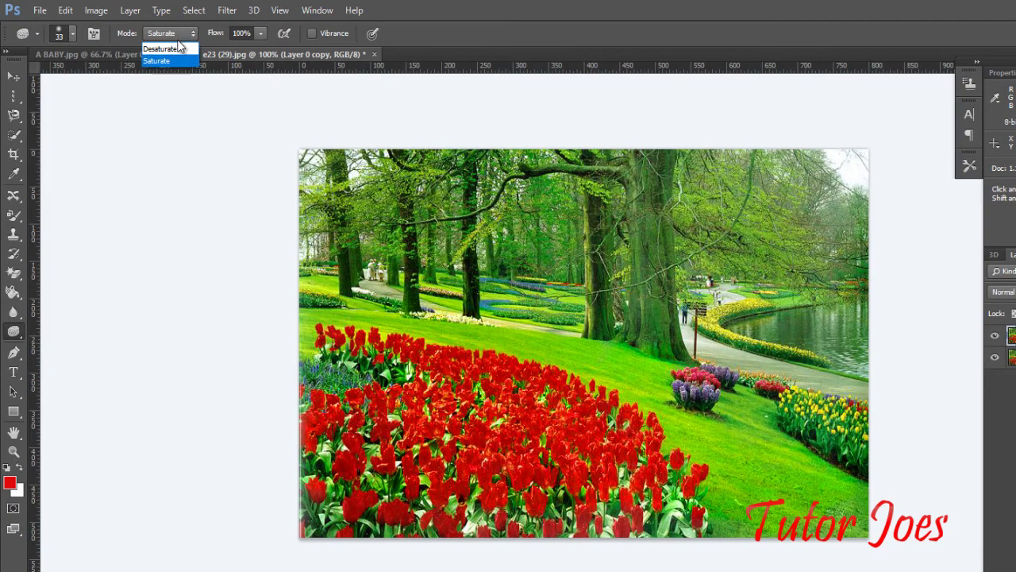
left_click(180, 46)
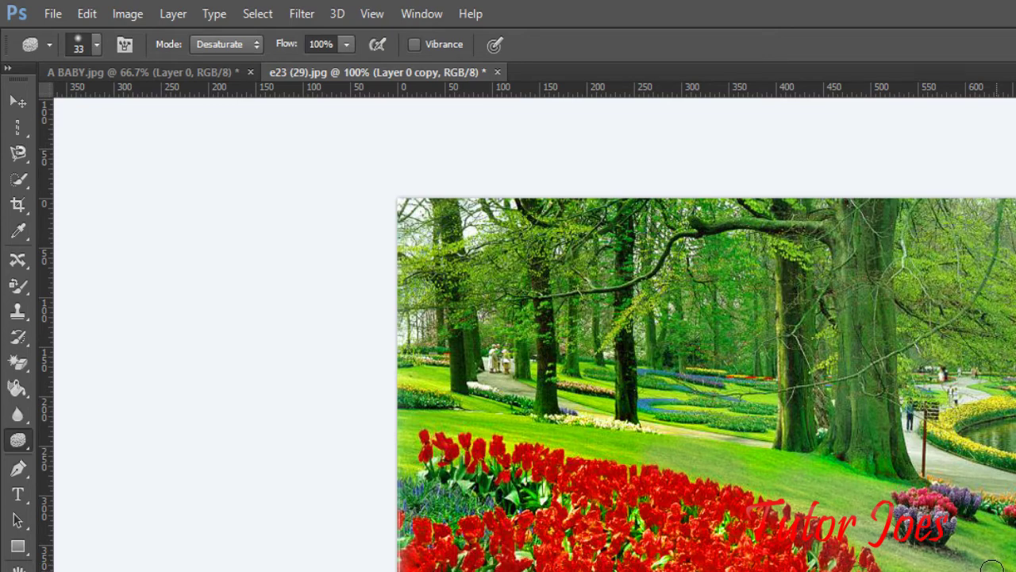
left_click(239, 46)
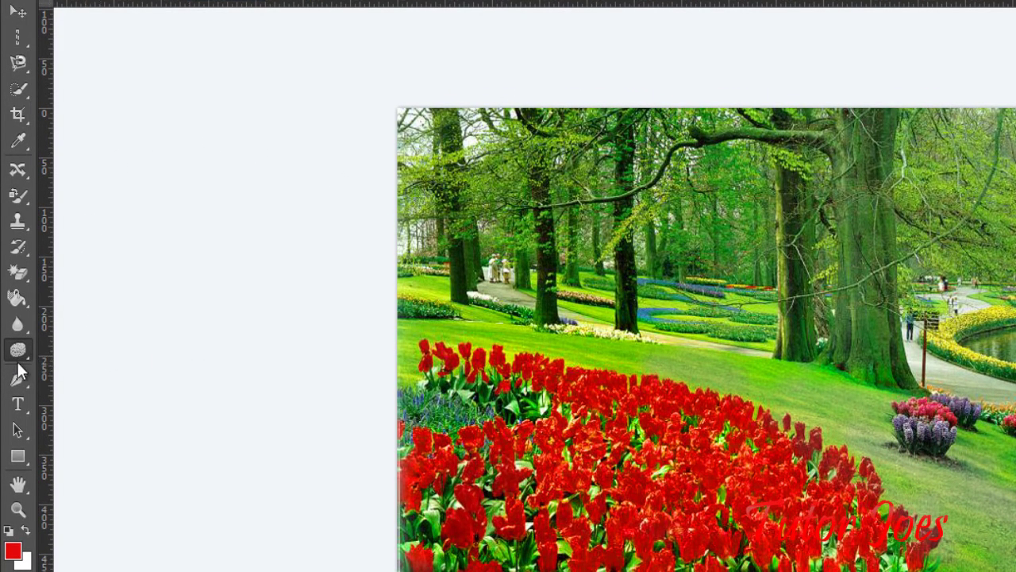
Show the toolbox flyout listing the Dodge, Burn and Sponge tools.
right_click(17, 354)
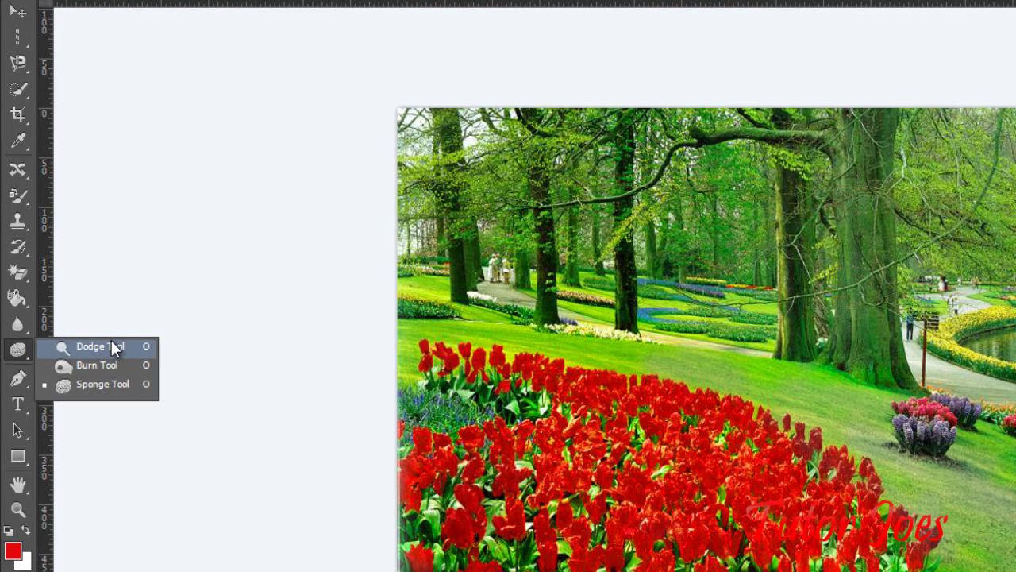